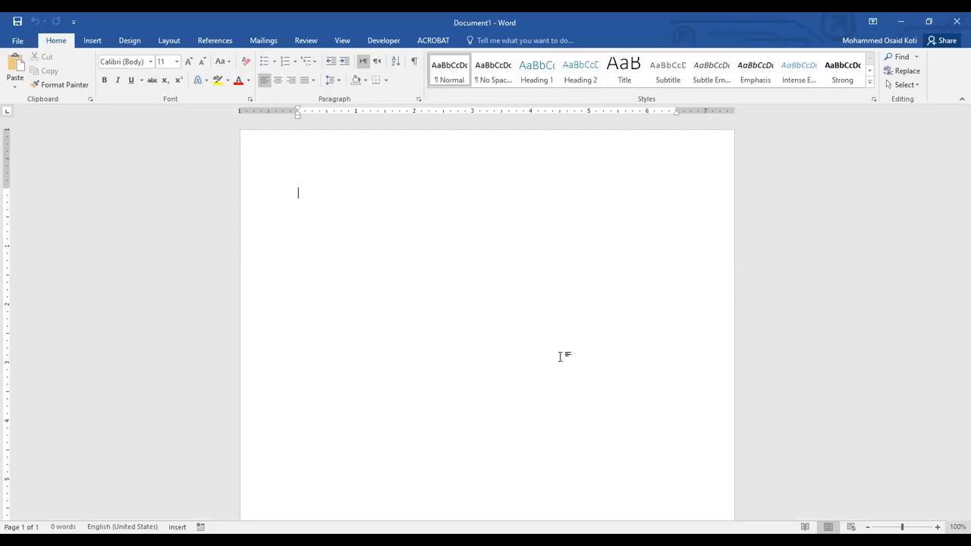
# Set the document zoom to 150%.
pyautogui.doubleClick(425, 241)
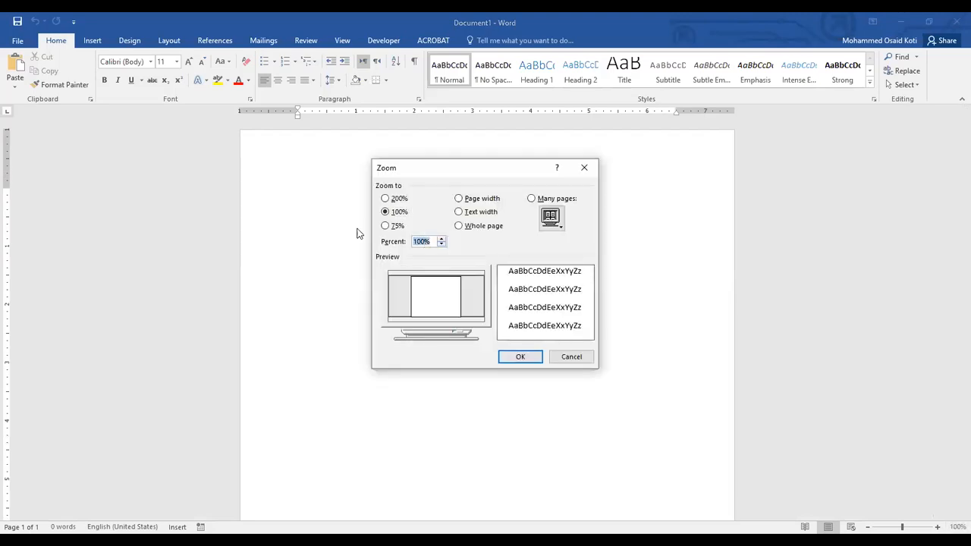
pyautogui.write('150')
pyautogui.press('Return')
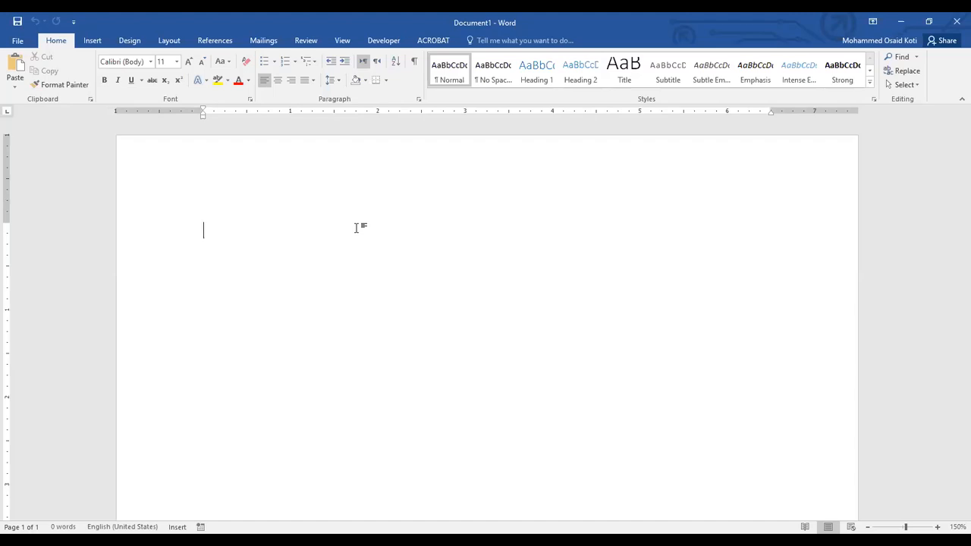
# Generate sample paragraphs in the blank document with the =rand() text formula.
pyautogui.write('=')
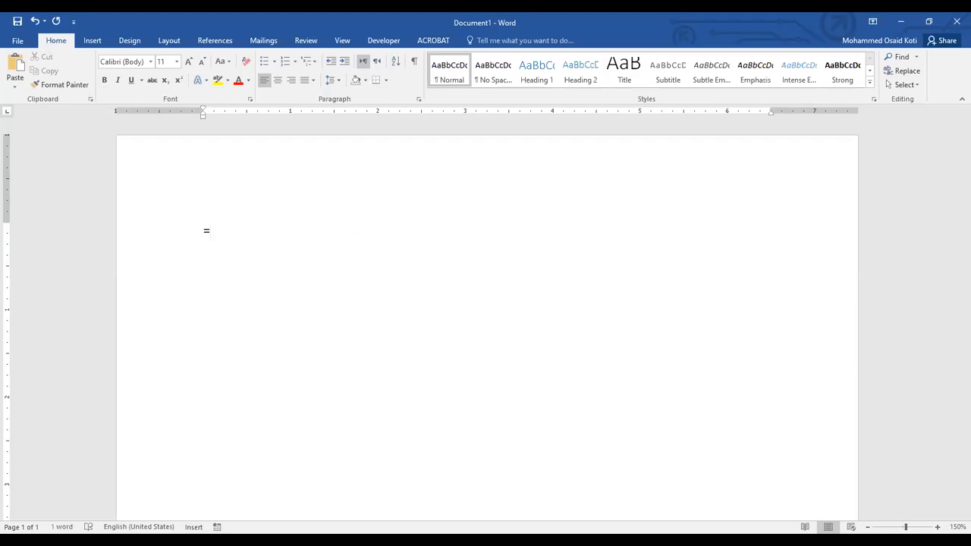
pyautogui.write('rand')
pyautogui.write('(')
pyautogui.write(')')
pyautogui.press('Return')
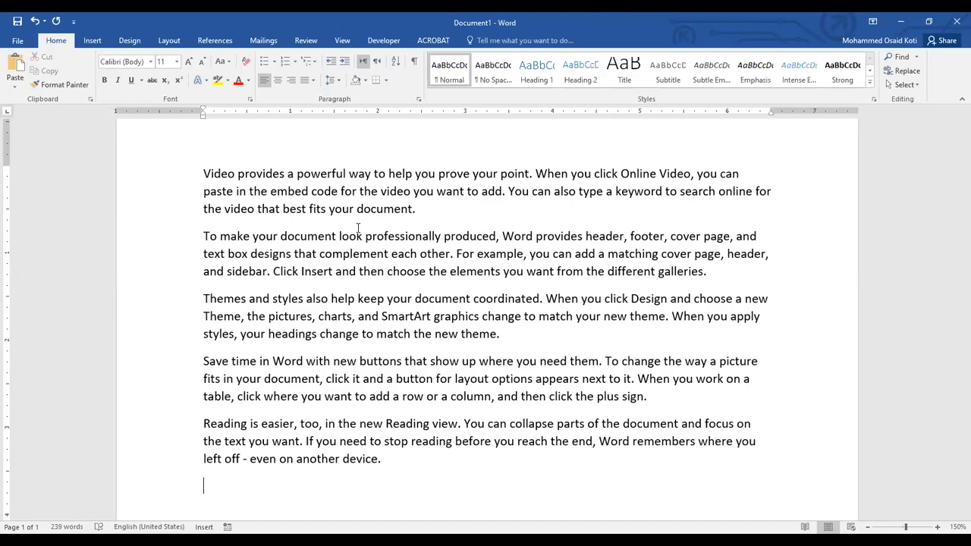
pyautogui.scroll(-3, 333, 318)
pyautogui.write('Ctrl')
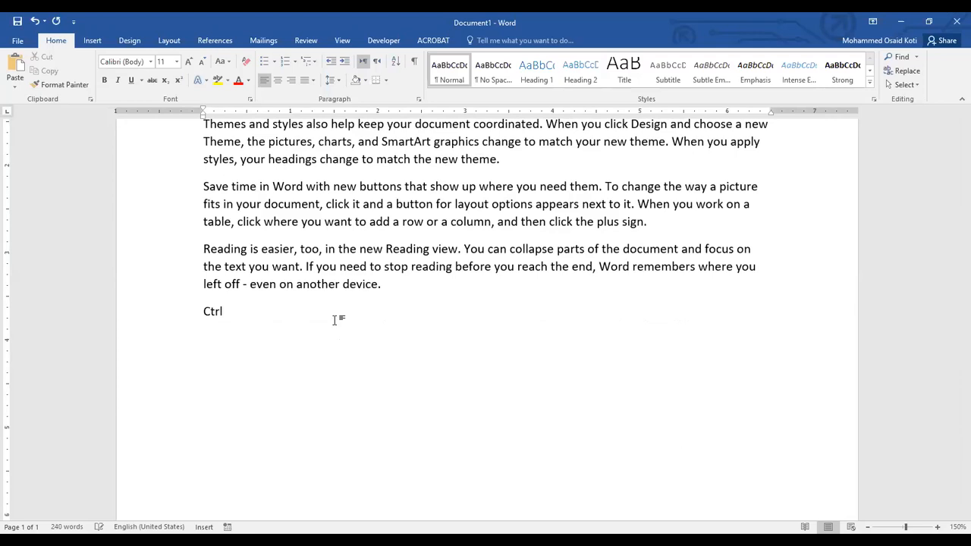
pyautogui.write('+A')
pyautogui.press('BackSpace')
pyautogui.press('BackSpace')
pyautogui.press('BackSpace')
pyautogui.press('BackSpace')
pyautogui.press('BackSpace')
pyautogui.press('BackSpace')
# Copy the entire document text and paste it repeatedly to build a four-page document.
pyautogui.hotkey('ctrl', 'a')
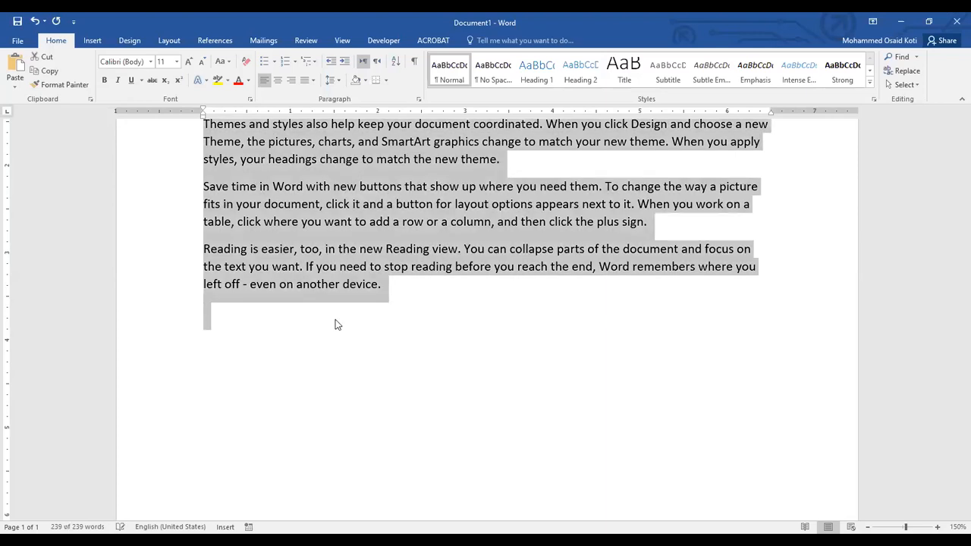
pyautogui.scroll(5, 335, 320)
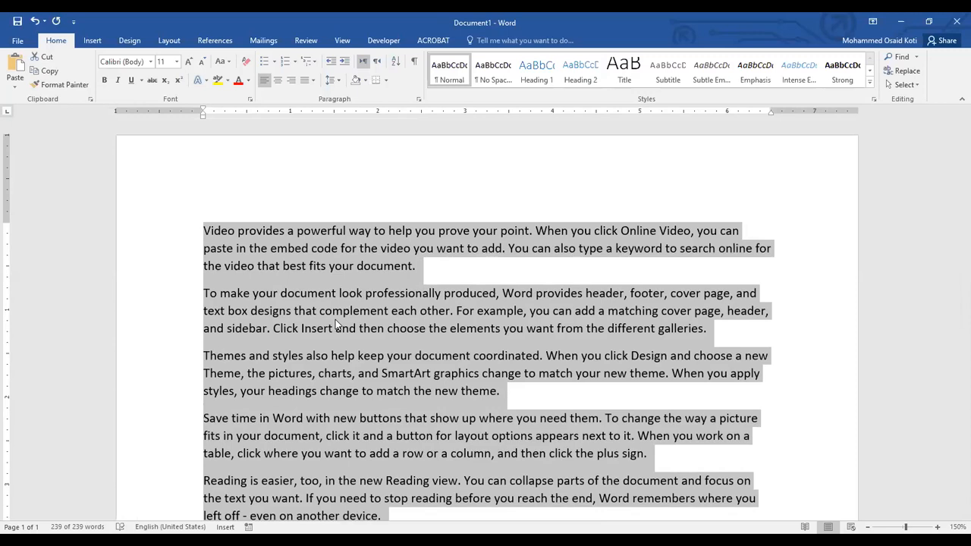
pyautogui.click(49, 71)
pyautogui.click(44, 72)
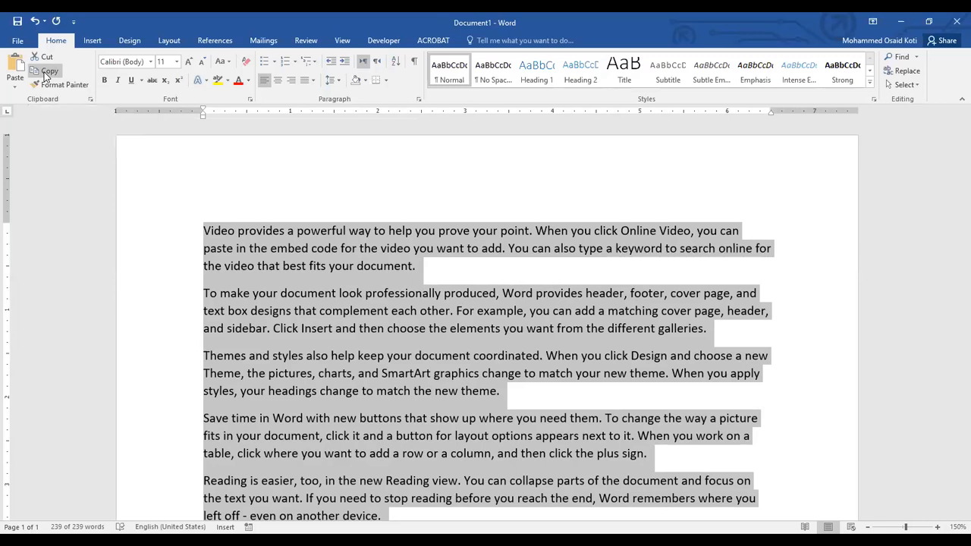
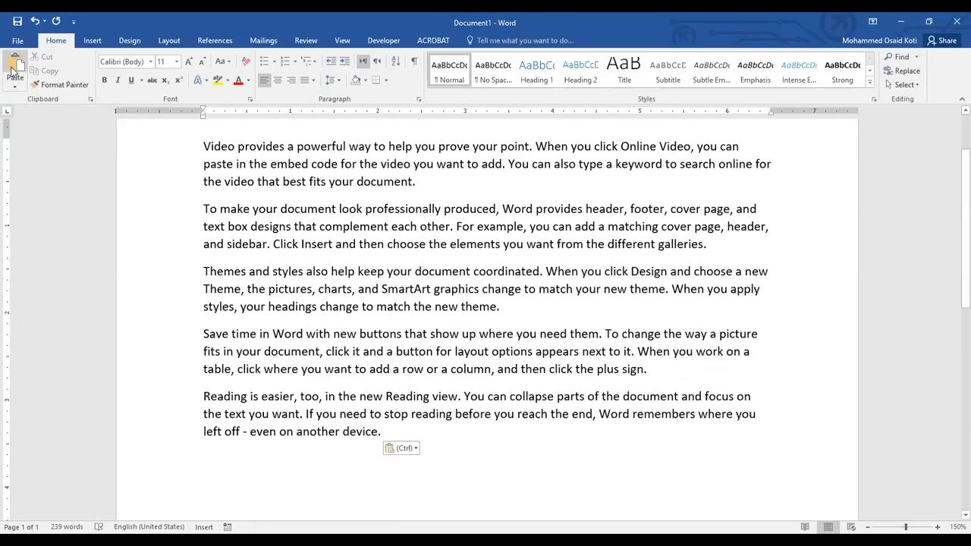
pyautogui.click(12, 68)
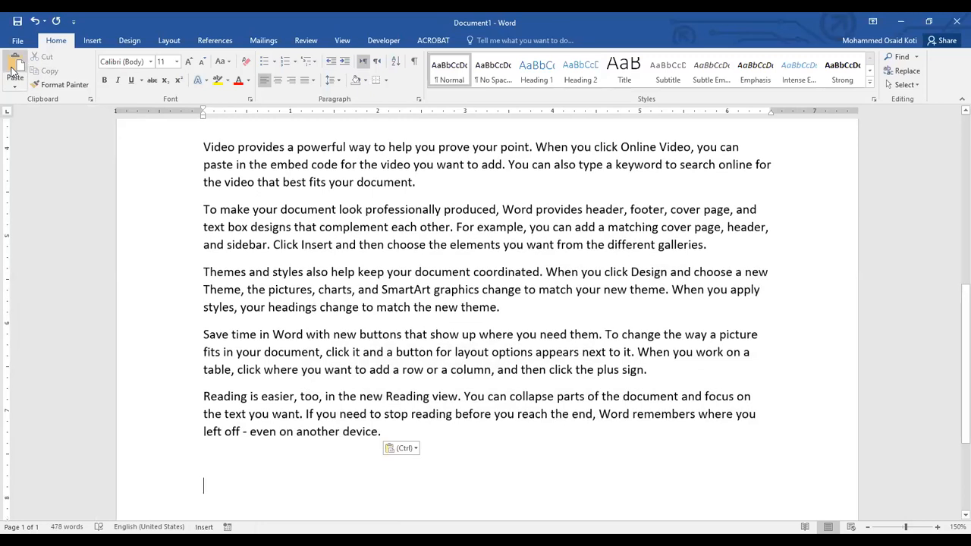
pyautogui.click(13, 68)
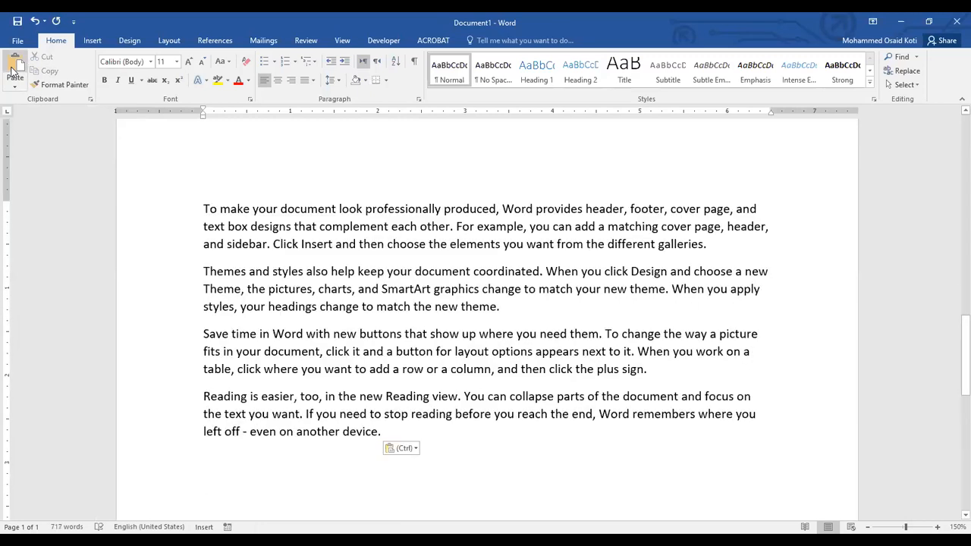
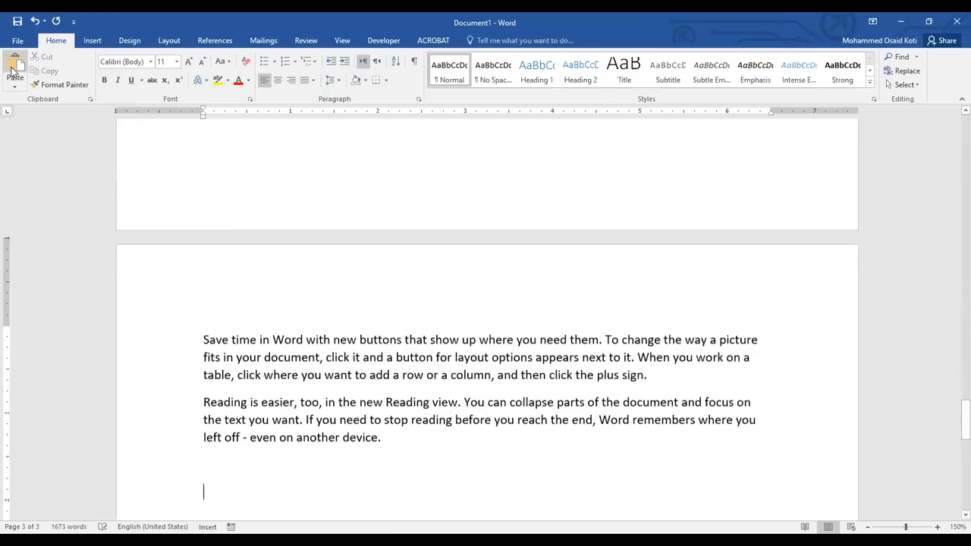
pyautogui.click(12, 68)
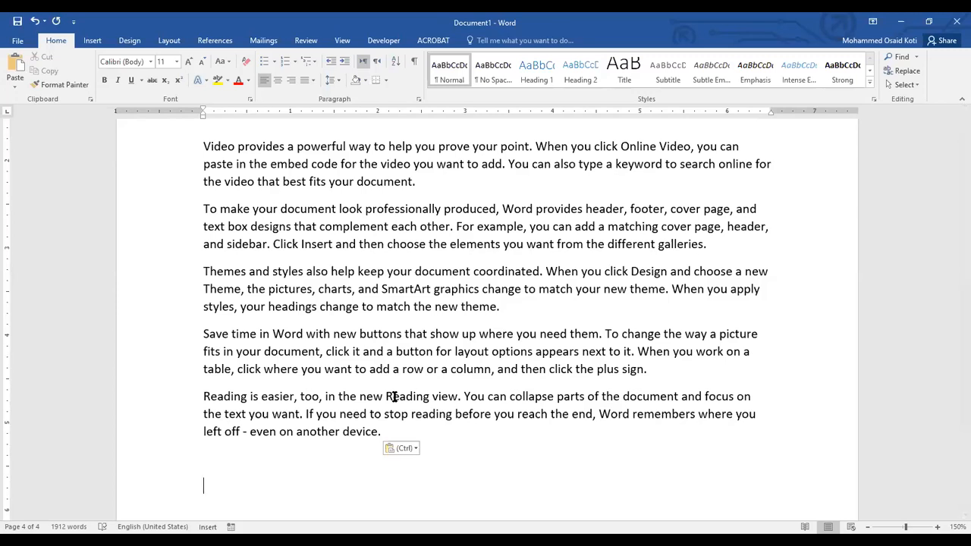
pyautogui.press('ctrl')
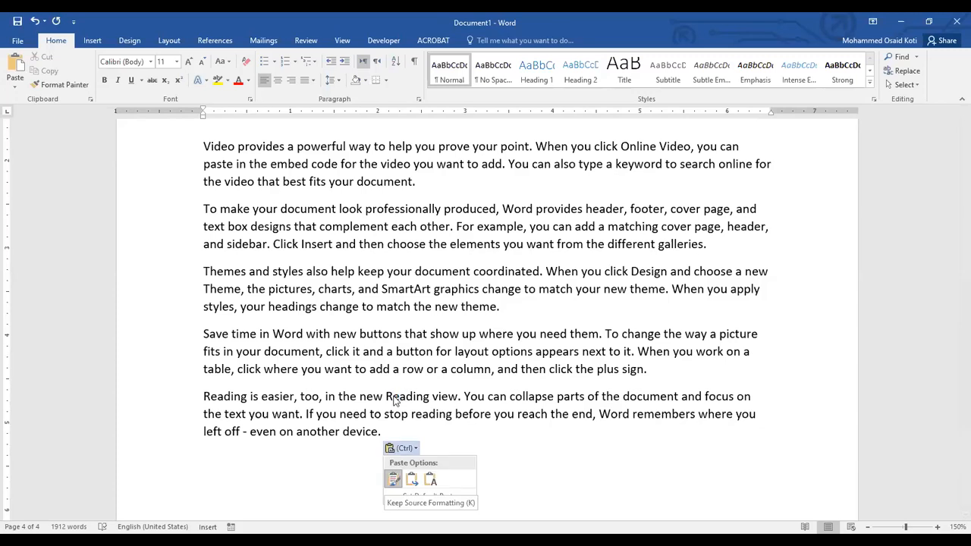
pyautogui.press('Escape')
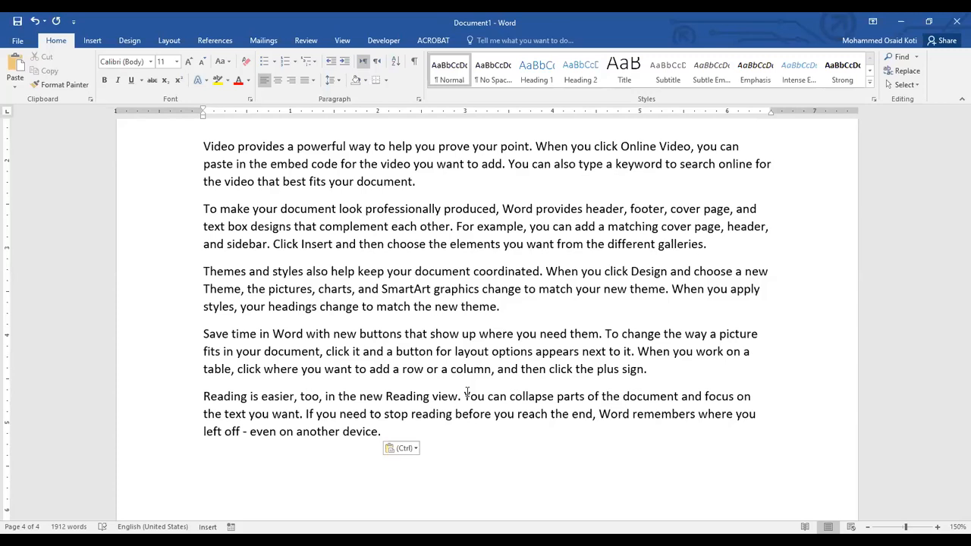
# Jump between the beginning and the end of the document, finishing on the first line.
pyautogui.hotkey('ctrl', 'Home')
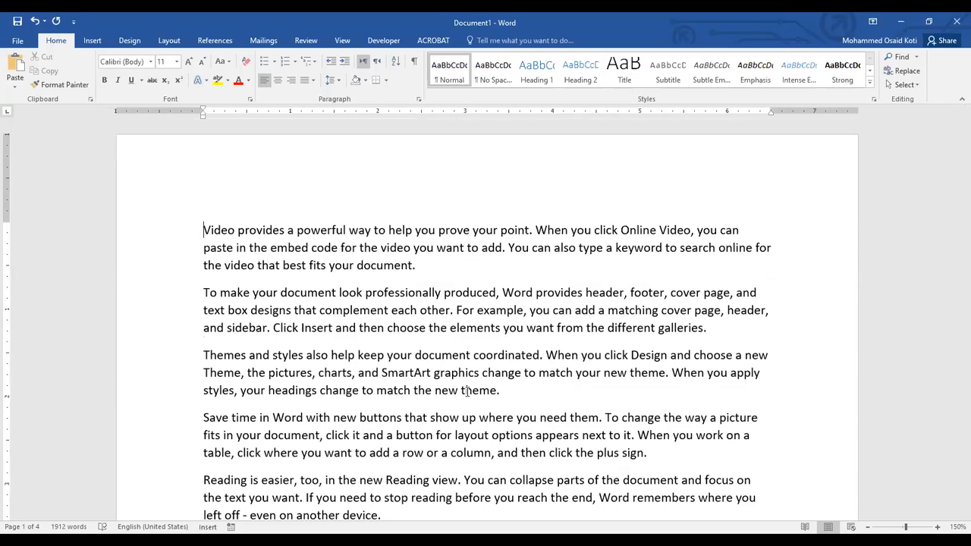
pyautogui.hotkey('ctrl', 'End')
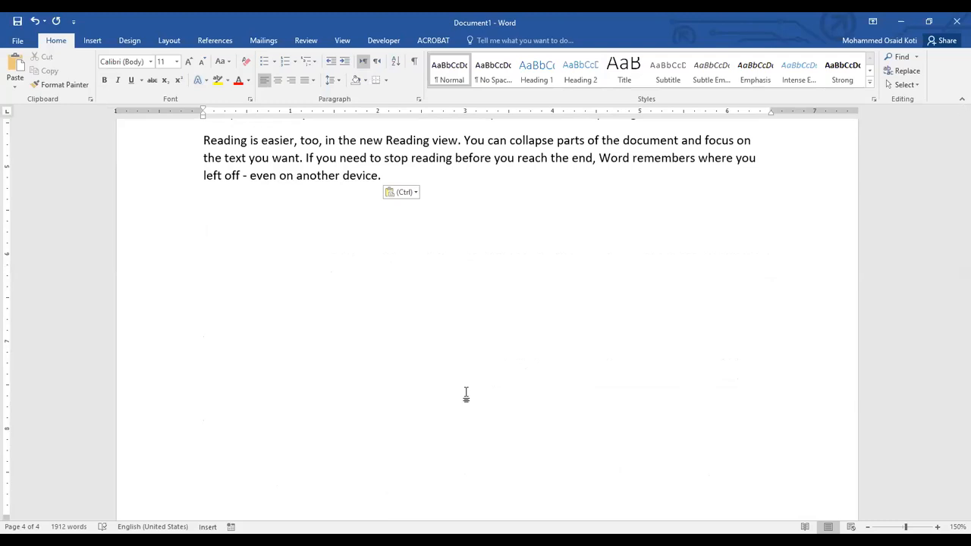
pyautogui.scroll(5, 465, 394)
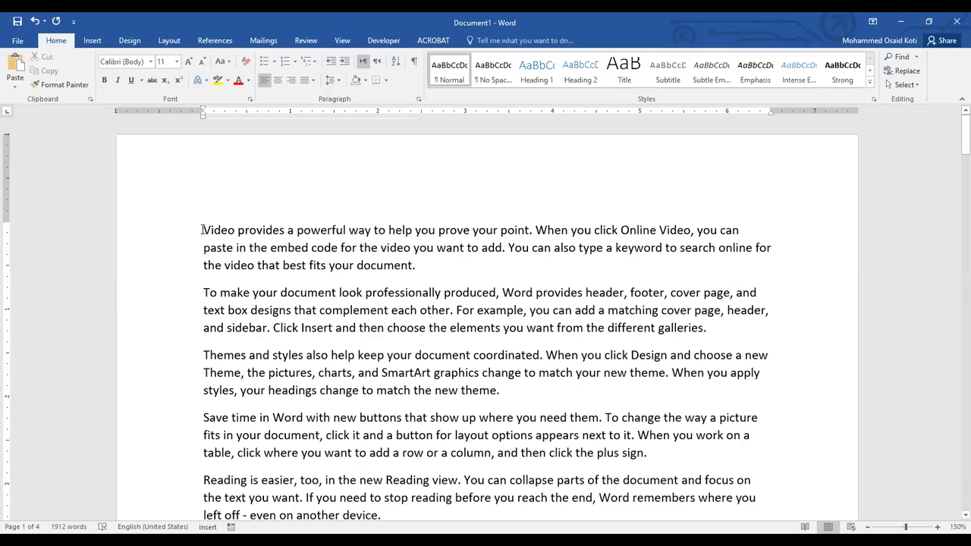
pyautogui.press('End')
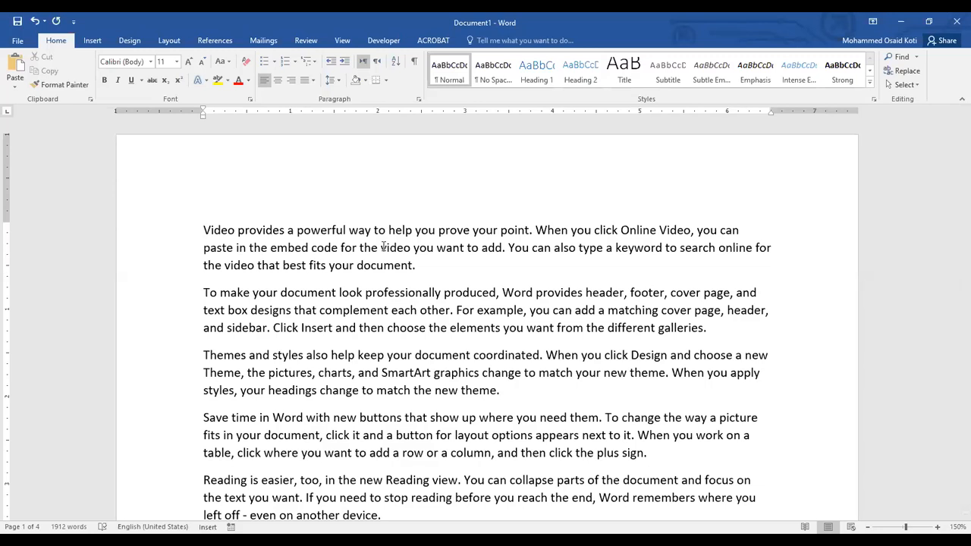
# Move the insertion point character by character along the opening text, and line by line down and back up.
pyautogui.press('Right')
pyautogui.press('Right')
pyautogui.press('Right')
pyautogui.press('Right')
pyautogui.press('Right')
pyautogui.press('Right')
pyautogui.press('Right')
pyautogui.press('Right')
pyautogui.press('Right')
pyautogui.press('Right')
pyautogui.press('Right')
pyautogui.press('Right')
pyautogui.press('Right')
pyautogui.press('Right')
pyautogui.press('Right')
pyautogui.press('Right')
pyautogui.press('Right')
pyautogui.press('Right')
pyautogui.press('Right')
pyautogui.press('Right')
pyautogui.press('Left')
pyautogui.press('Left')
pyautogui.press('Left')
pyautogui.press('Left')
pyautogui.press('Left')
pyautogui.press('Left')
pyautogui.press('Left')
pyautogui.press('Left')
pyautogui.press('Left')
pyautogui.press('Left')
pyautogui.press('Left')
pyautogui.press('Left')
pyautogui.press('Left')
pyautogui.press('Left')
pyautogui.press('Down')
pyautogui.press('Down')
pyautogui.press('Down')
pyautogui.press('Down')
pyautogui.press('Down')
pyautogui.press('Down')
pyautogui.press('Down')
pyautogui.press('Down')
pyautogui.press('Up')
pyautogui.press('Up')
pyautogui.press('Up')
pyautogui.press('Up')
pyautogui.press('Up')
pyautogui.press('Up')
pyautogui.press('Up')
pyautogui.press('Up')
pyautogui.press('Left')
pyautogui.press('Left')
# Move the insertion point word by word in both directions, and paragraph by paragraph down and back to the document start.
pyautogui.hotkey('ctrl', 'Left')
pyautogui.hotkey('ctrl', 'Right')
pyautogui.hotkey('ctrl', 'Right')
pyautogui.hotkey('ctrl', 'Right')
pyautogui.hotkey('ctrl', 'Right')
pyautogui.hotkey('ctrl', 'Right')
pyautogui.hotkey('ctrl', 'Left')
pyautogui.hotkey('ctrl', 'Down')
pyautogui.hotkey('ctrl', 'Down')
pyautogui.hotkey('ctrl', 'Down')
pyautogui.hotkey('ctrl', 'Up')
pyautogui.hotkey('ctrl', 'Up')
pyautogui.hotkey('ctrl', 'Up')
pyautogui.hotkey('ctrl', 'Up')
# Select "Video provides a powerful" word by word, and after clearing it select the word "prove" backward from before "your".
pyautogui.hotkey('ctrl', 'shift', 'Right')
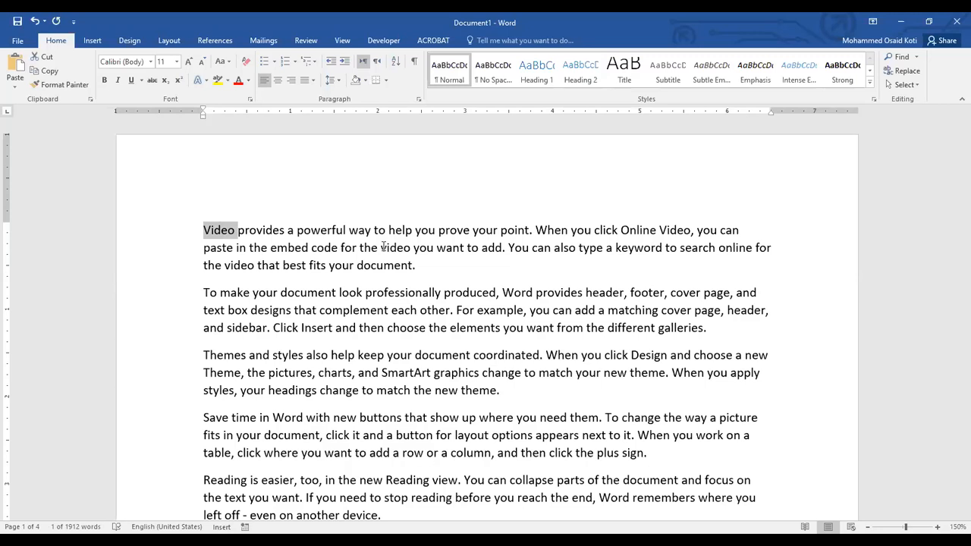
pyautogui.hotkey('ctrl', 'shift', 'Right')
pyautogui.hotkey('ctrl', 'shift', 'Right')
pyautogui.hotkey('ctrl', 'shift', 'Right')
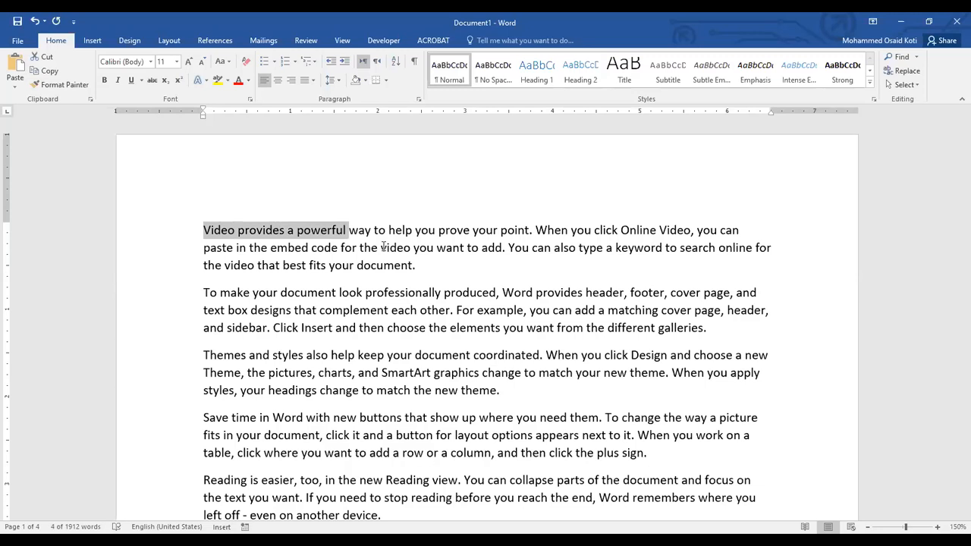
pyautogui.press('Right')
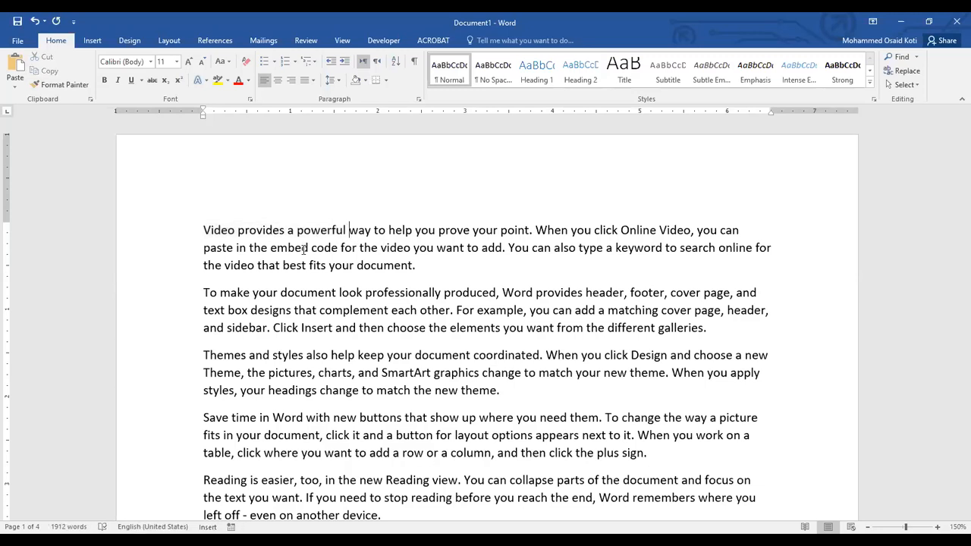
pyautogui.click(473, 230)
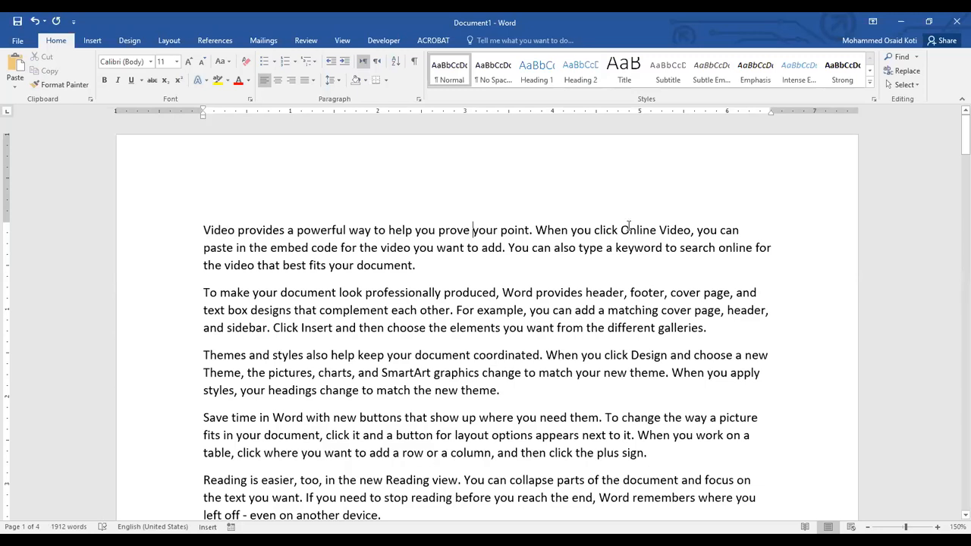
pyautogui.hotkey('ctrl', 'shift', 'Left')
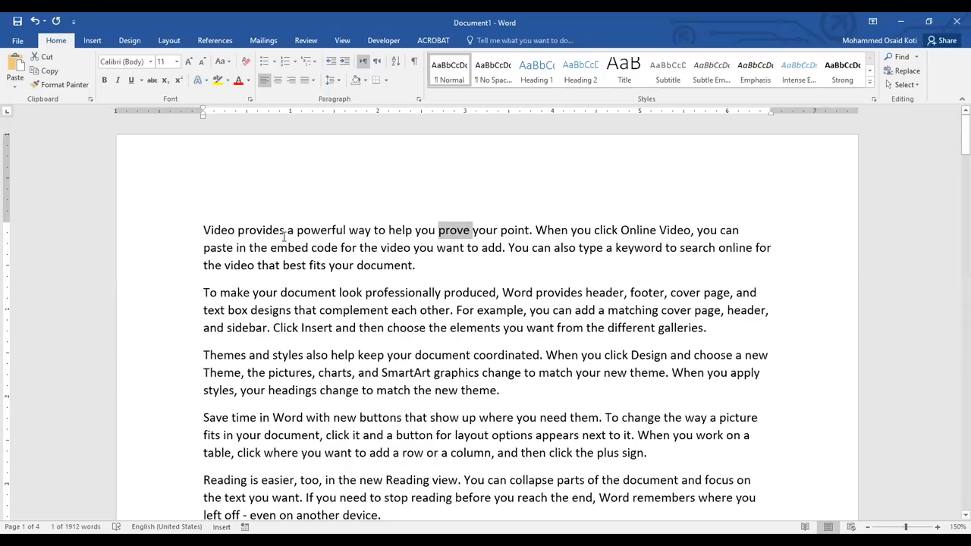
# Select the first three paragraphs one paragraph at a time, starting from the beginning of the document.
pyautogui.click(199, 229)
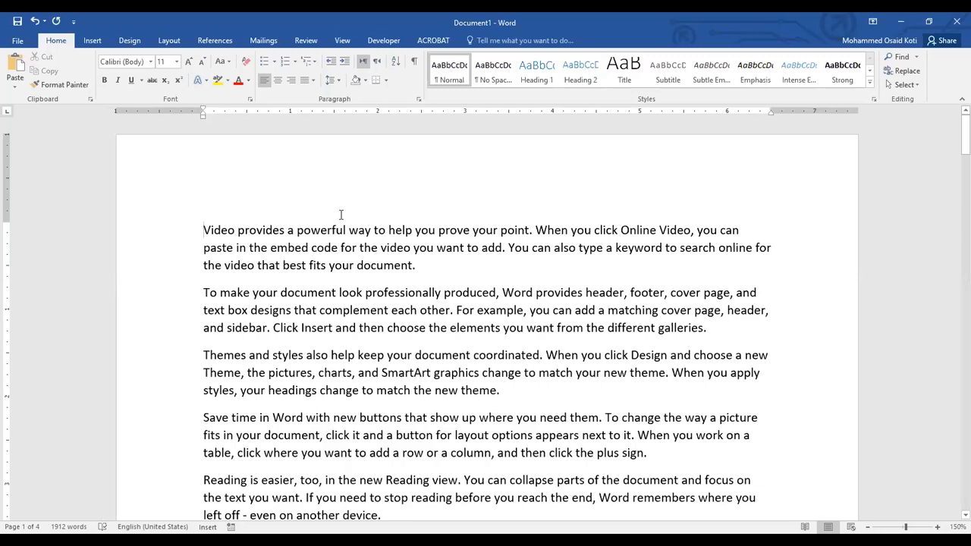
pyautogui.hotkey('ctrl', 'shift', 'Down')
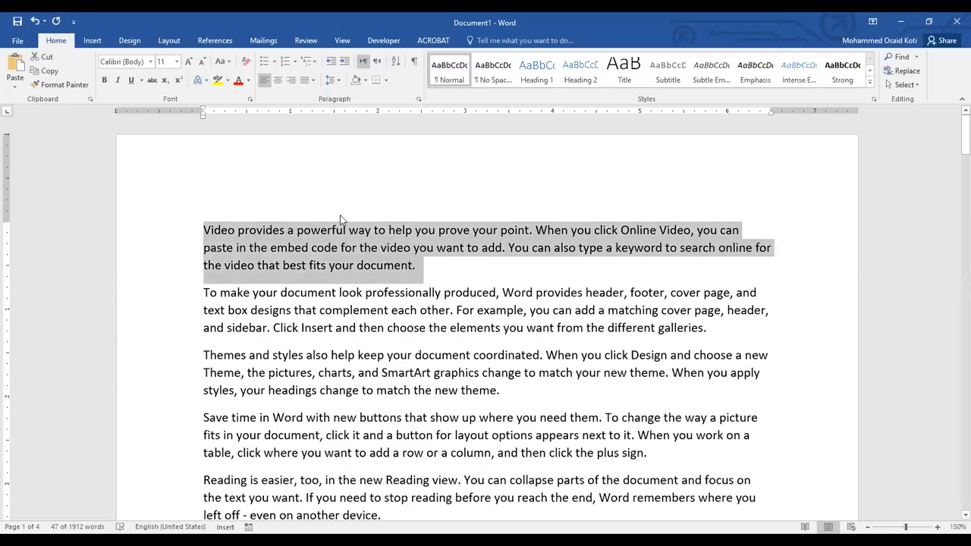
pyautogui.hotkey('ctrl', 'shift', 'Down')
pyautogui.hotkey('ctrl', 'shift', 'Down')
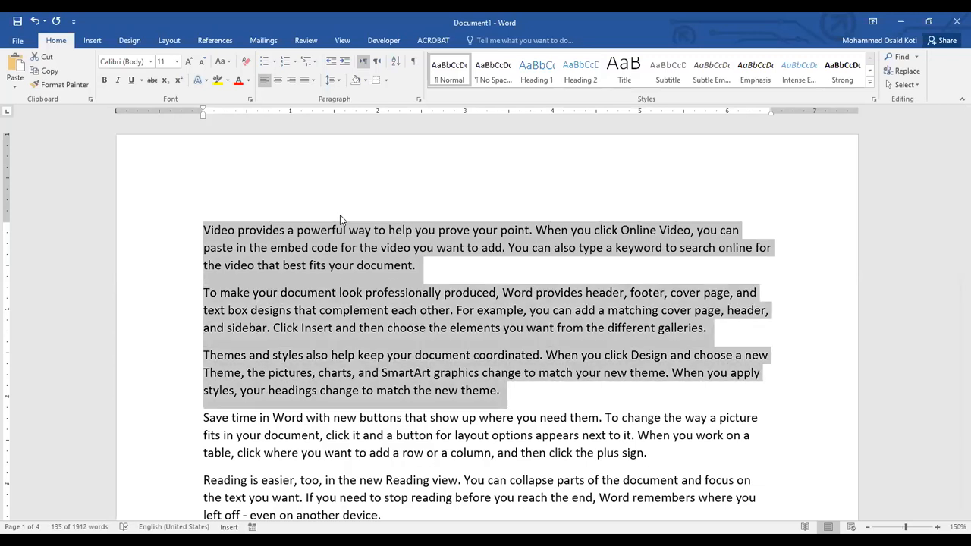
# Select upward paragraph by paragraph from the end of the third paragraph to the document start, and clear the selection.
pyautogui.click(510, 417)
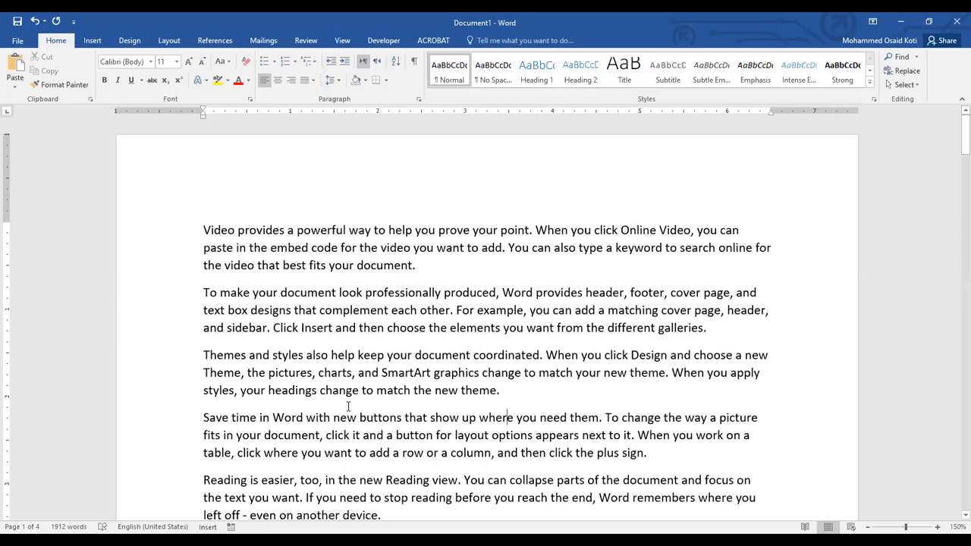
pyautogui.click(501, 389)
pyautogui.tripleClick(552, 391)
pyautogui.hotkey('ctrl', 'shift', 'Up')
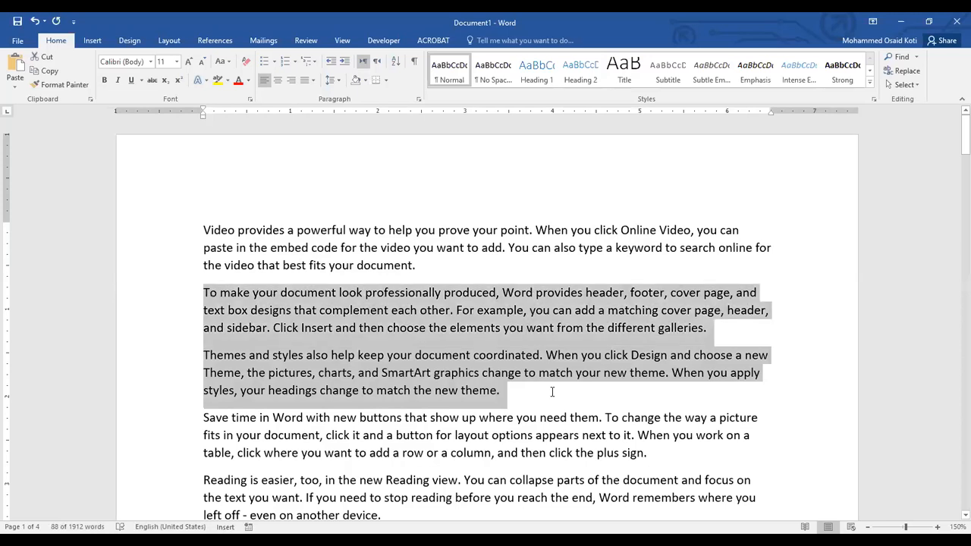
pyautogui.hotkey('ctrl', 'shift', 'Up')
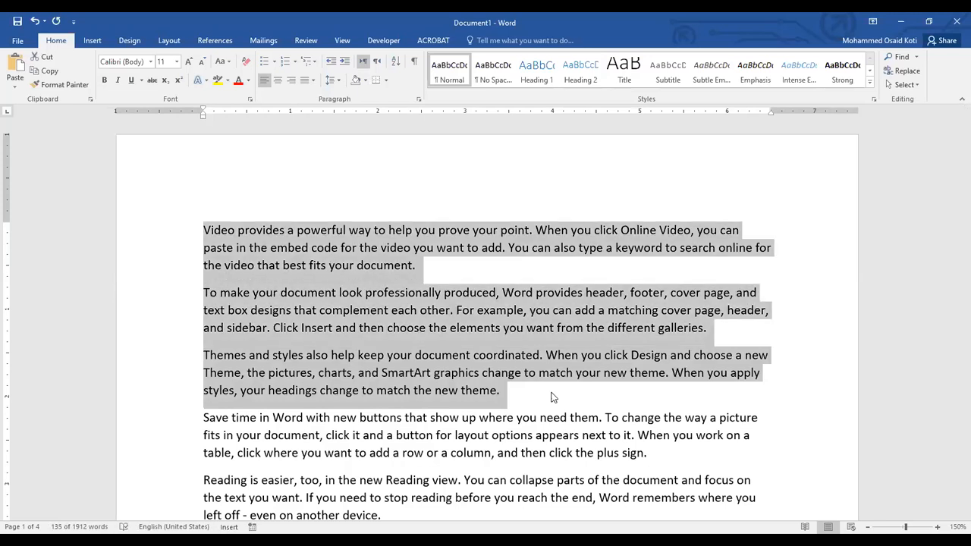
pyautogui.press('Left')
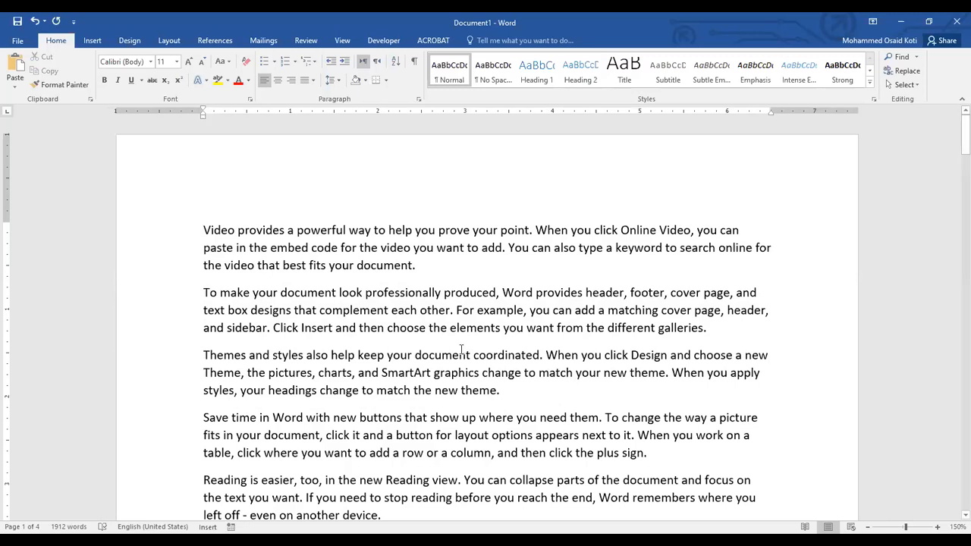
# Move the insertion point line by line down the document and back to its start, and continue down onto the second page.
pyautogui.scroll(-2, 461, 347)
pyautogui.scroll(-1, 461, 347)
pyautogui.scroll(3, 461, 348)
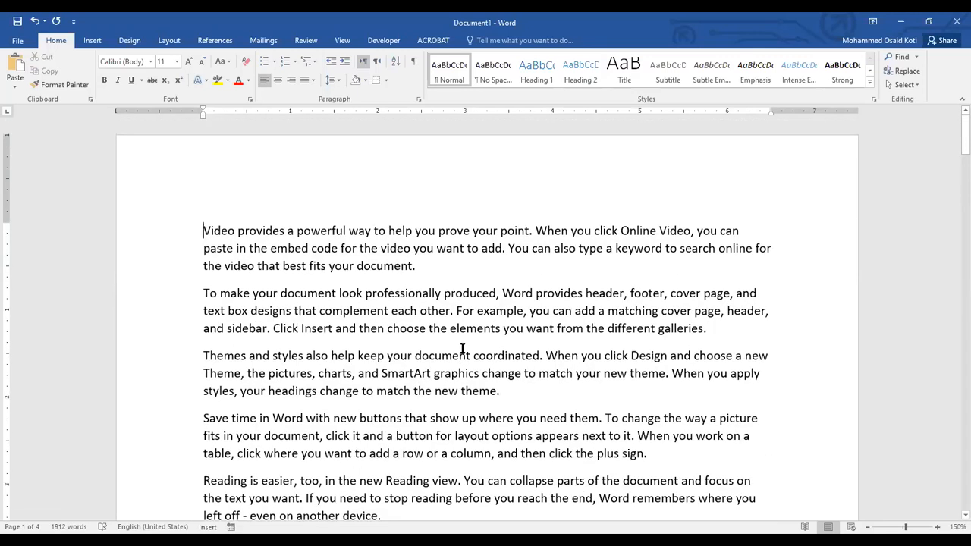
pyautogui.press('Down')
pyautogui.press('Down')
pyautogui.press('Down')
pyautogui.press('Down')
pyautogui.press('Down')
pyautogui.press('Down')
pyautogui.press('Down')
pyautogui.press('Down')
pyautogui.press('Down')
pyautogui.press('Up')
pyautogui.press('Up')
pyautogui.press('Up')
pyautogui.press('Up')
pyautogui.press('Up')
pyautogui.press('Up')
pyautogui.press('Up')
pyautogui.press('Up')
pyautogui.press('Up')
pyautogui.press('Up')
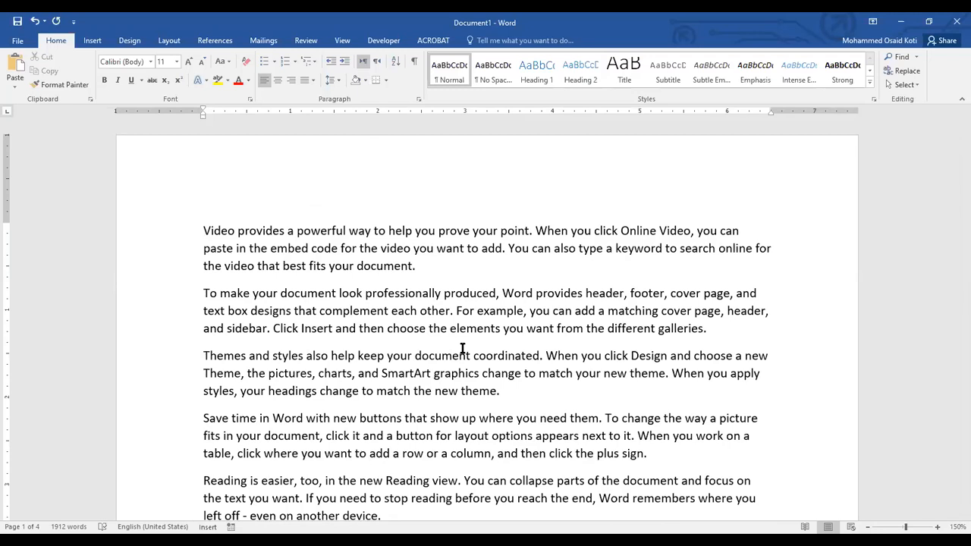
pyautogui.press('Down')
pyautogui.press('Down')
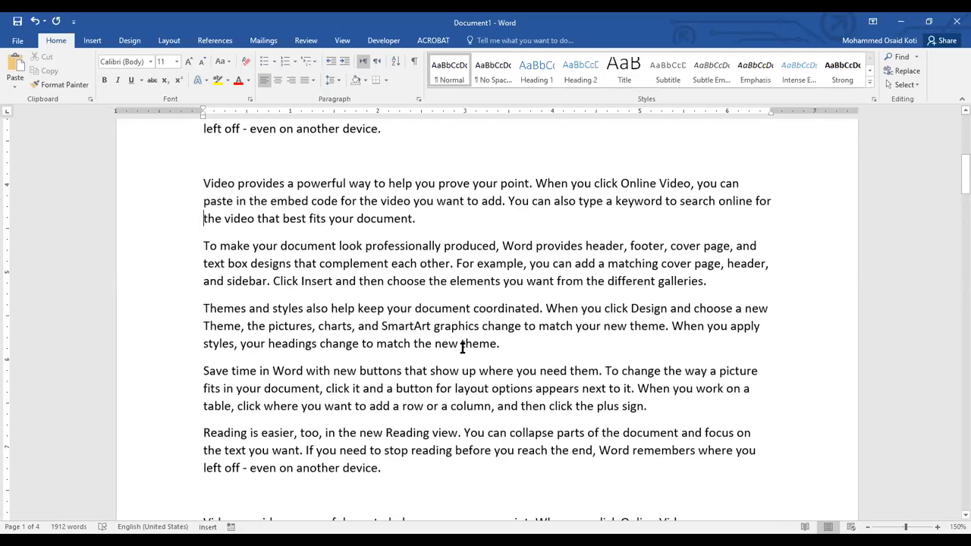
pyautogui.press('Down')
pyautogui.hotkey('ctrl', 'Return')
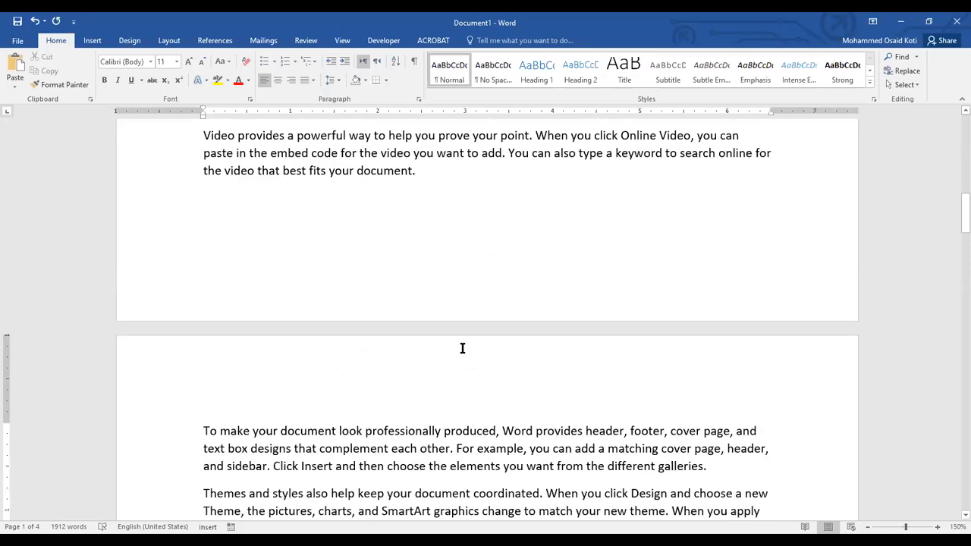
# Move the insertion point one screen at a time down the document to the third page, and back up to the document start.
pyautogui.press('pagedown')
pyautogui.press('pagedown')
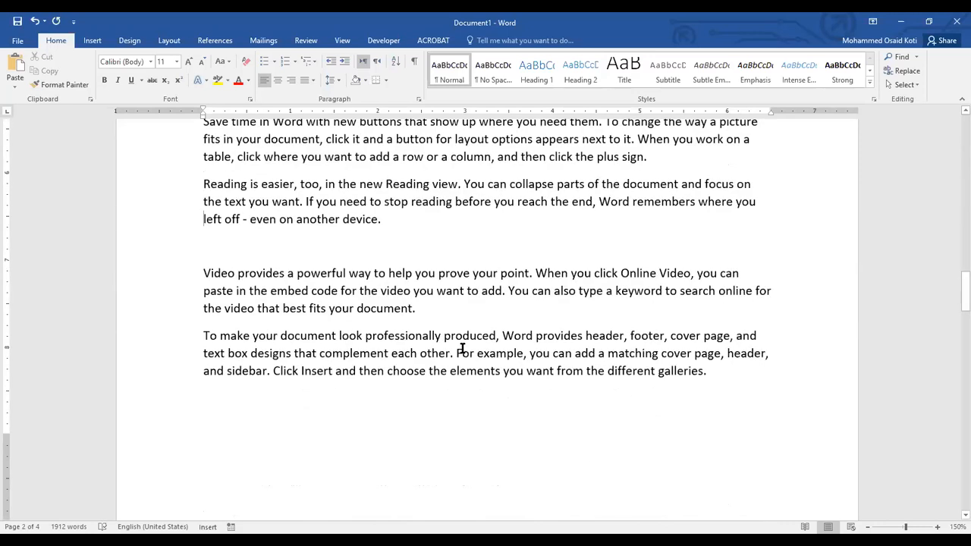
pyautogui.press('pageup')
pyautogui.press('pageup')
pyautogui.press('pageup')
pyautogui.press('pageup')
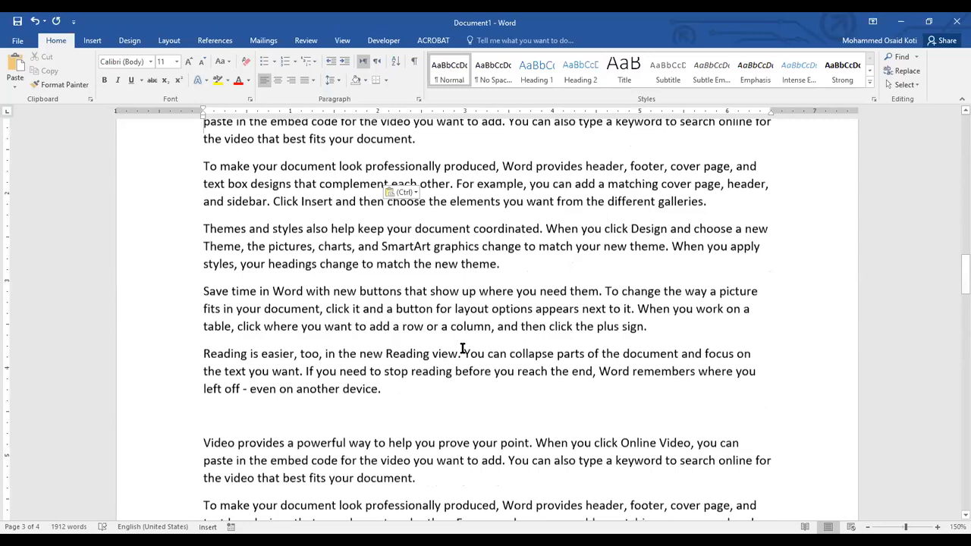
pyautogui.press('pageup')
pyautogui.press('pageup')
pyautogui.press('pageup')
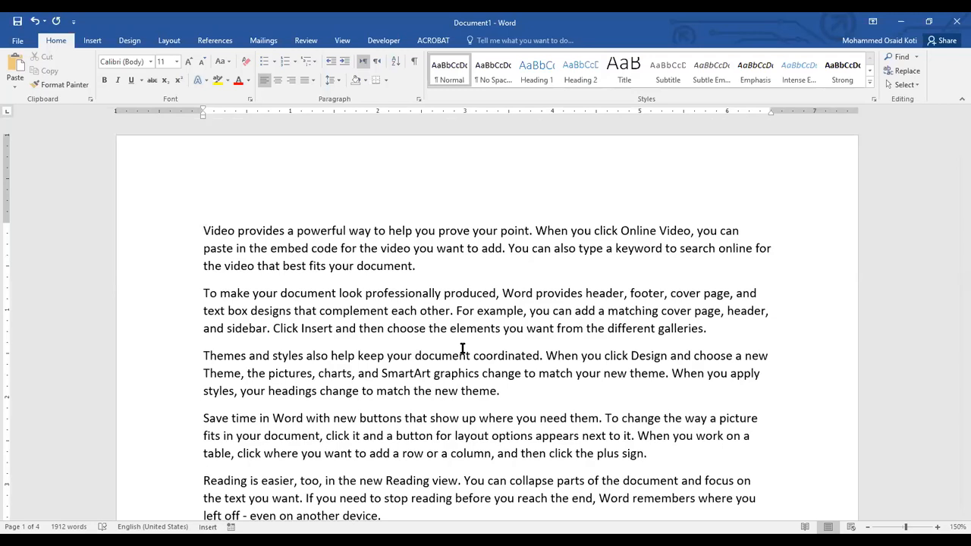
# Jump from the top of one page to the next until the fourth page, and return page by page to the first.
pyautogui.hotkey('ctrl', 'pagedown')
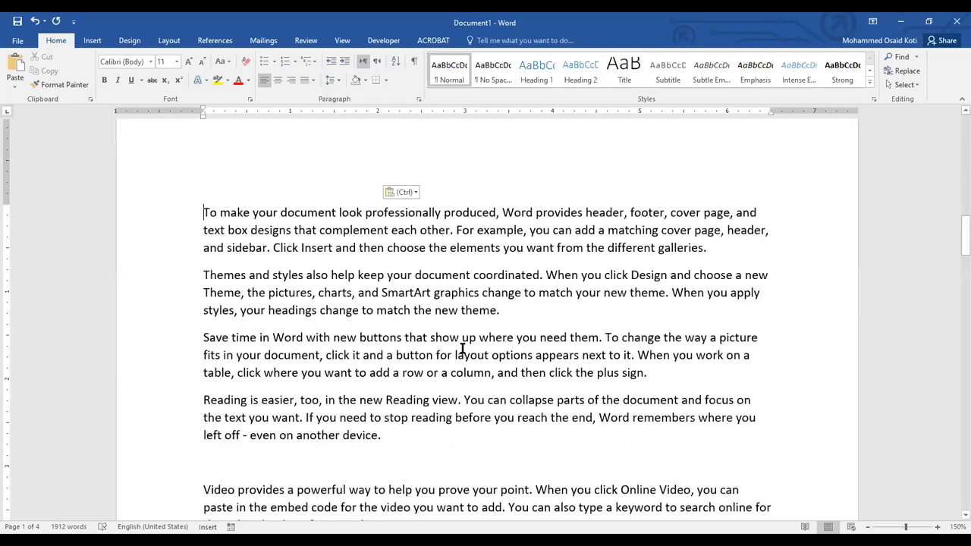
pyautogui.hotkey('ctrl', 'z')
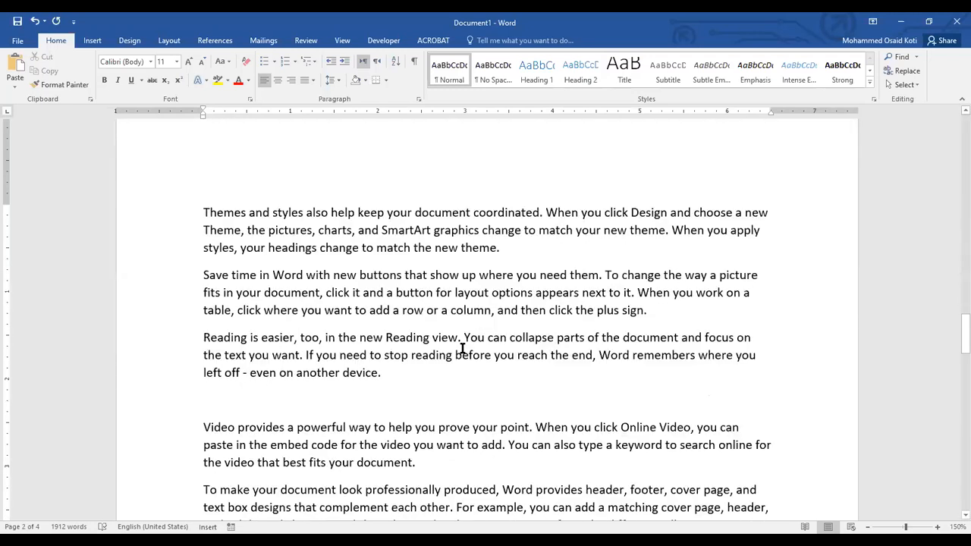
pyautogui.hotkey('ctrl', 'z')
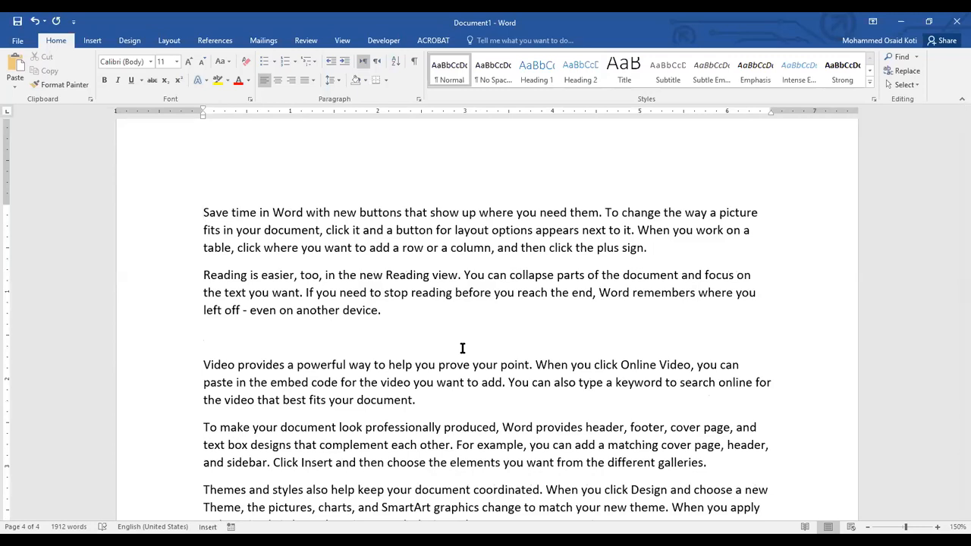
pyautogui.hotkey('ctrl', 'y')
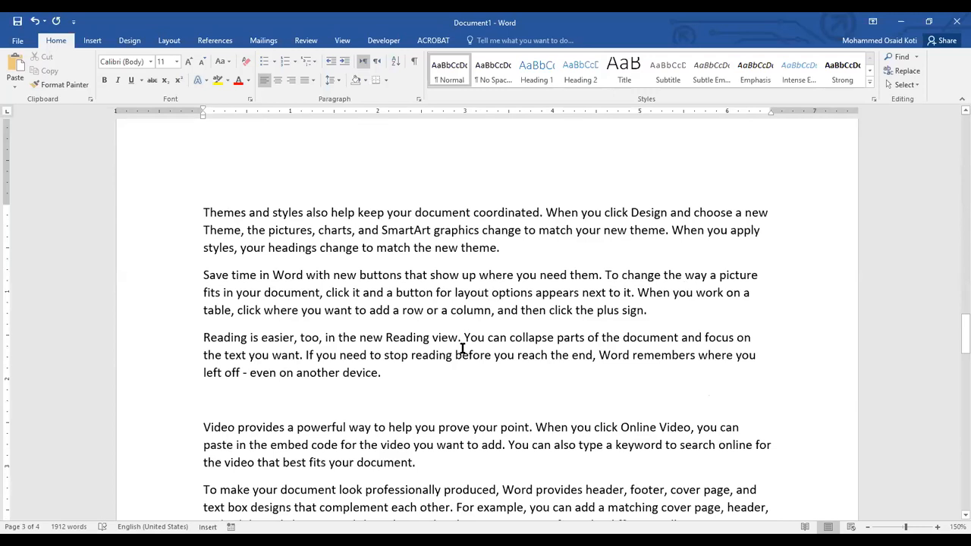
pyautogui.hotkey('ctrl', 'y')
pyautogui.hotkey('ctrl', 'y')
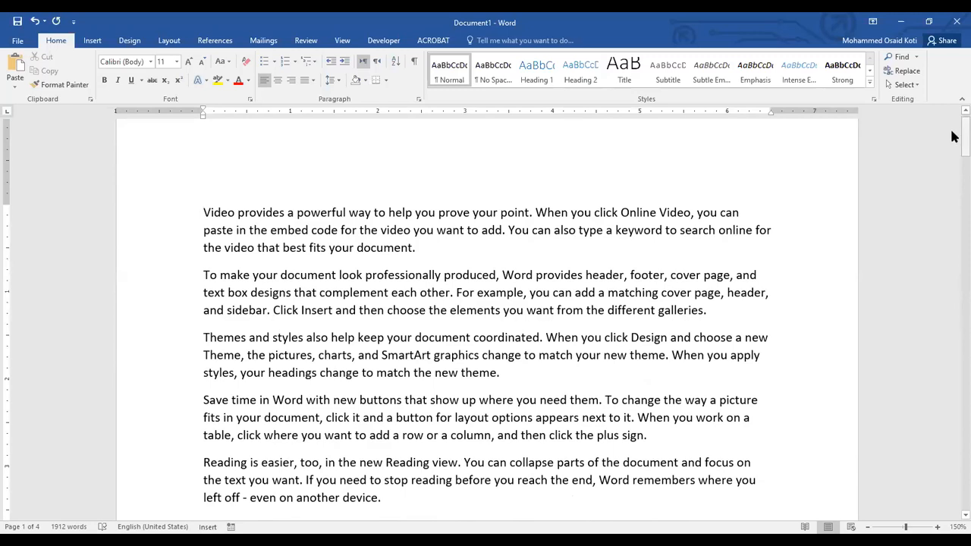
pyautogui.moveTo(954, 138); pyautogui.dragTo(954, 108)
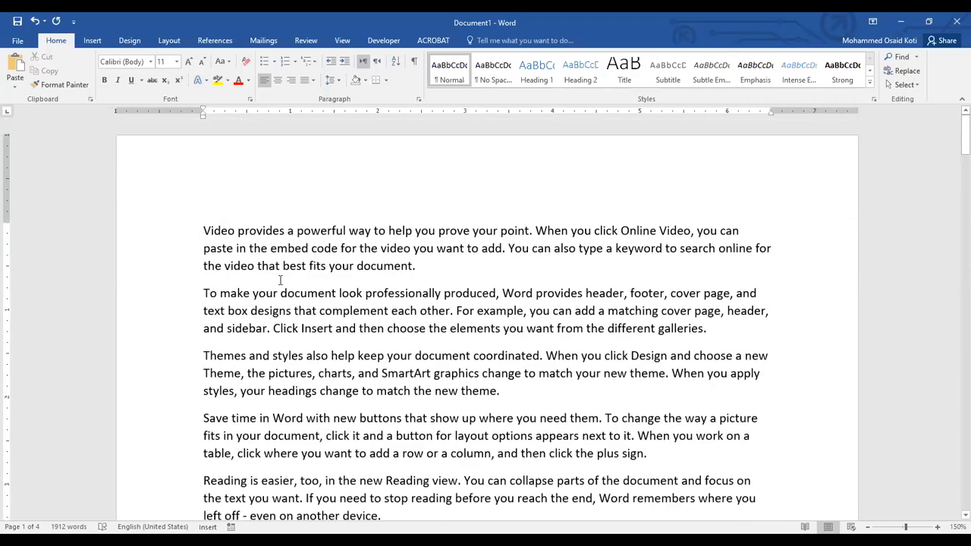
pyautogui.scroll(-1, 281, 280)
pyautogui.scroll(1, 281, 279)
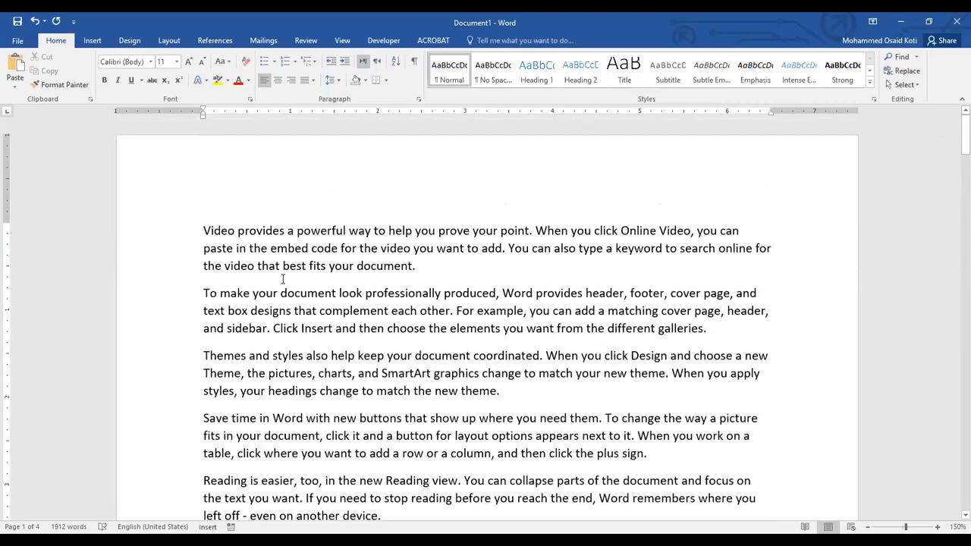